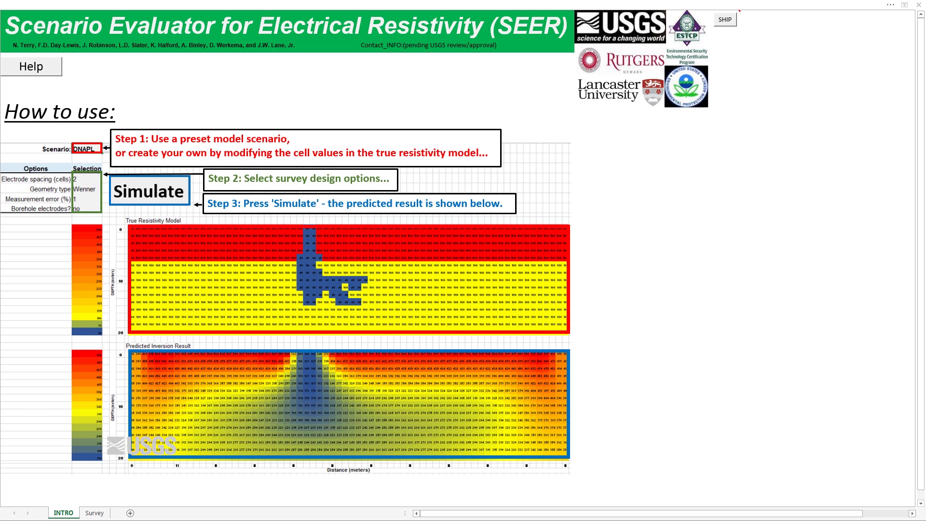
# - Switch to the Survey sheet to view the DNAPL resistivity model and its predicted inversion
pyautogui.hotkey('ctrl', 'pagedown')
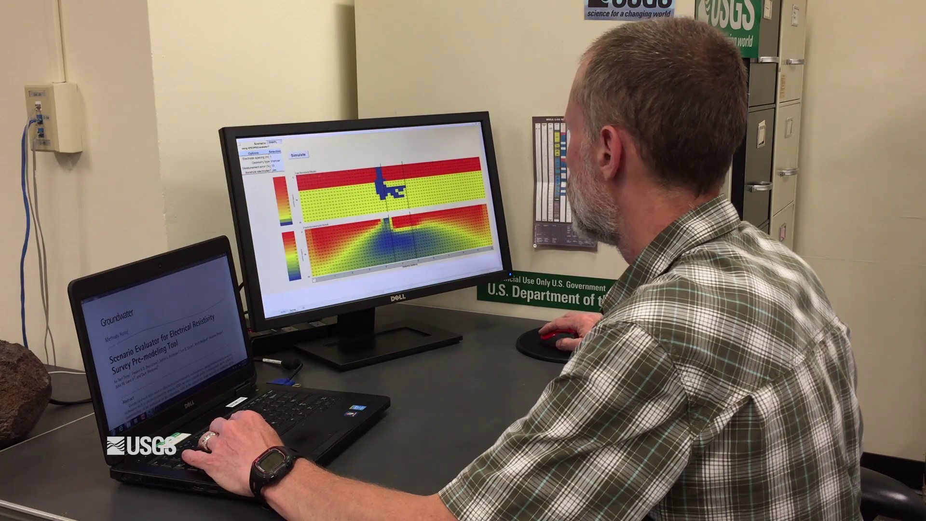
# - Select the Measurement error setting cell
pyautogui.click(276, 165)
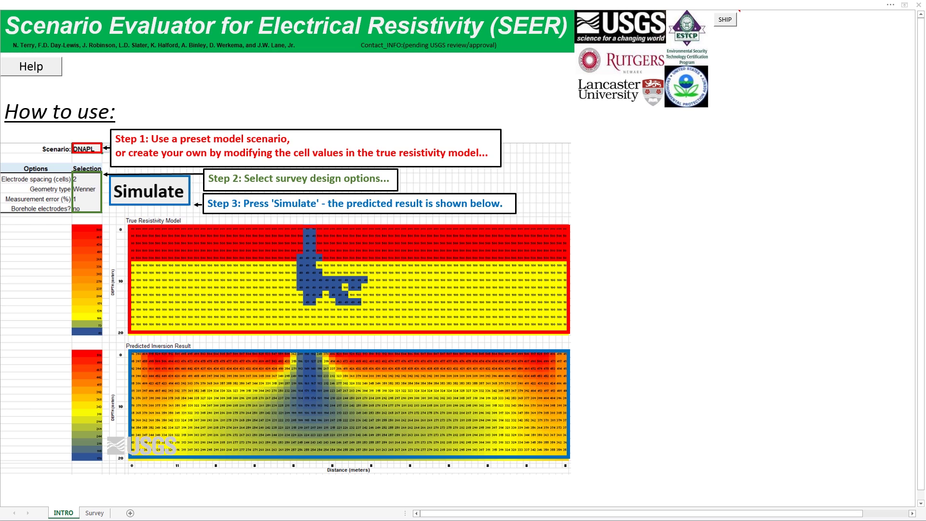
# - On the Survey sheet, choose UST from the Scenario list
pyautogui.hotkey('ctrl', 'pagedown')
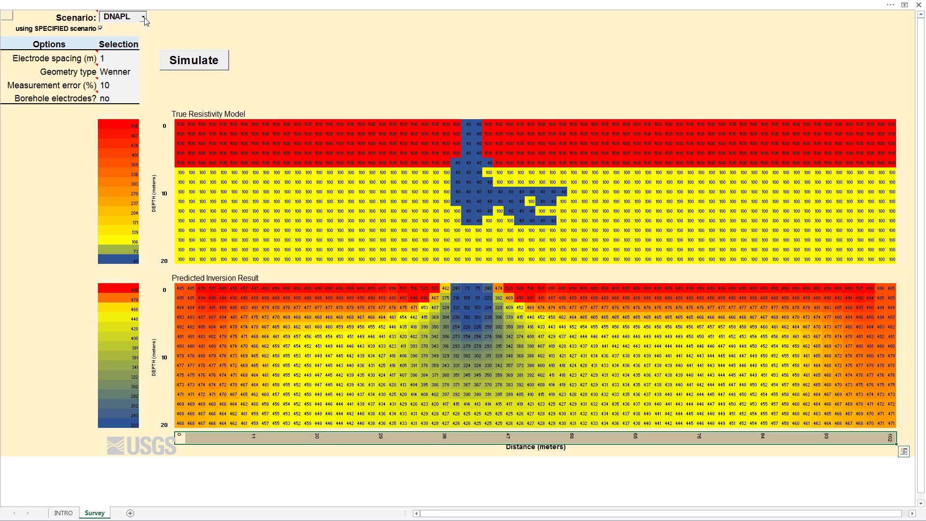
pyautogui.click(143, 17)
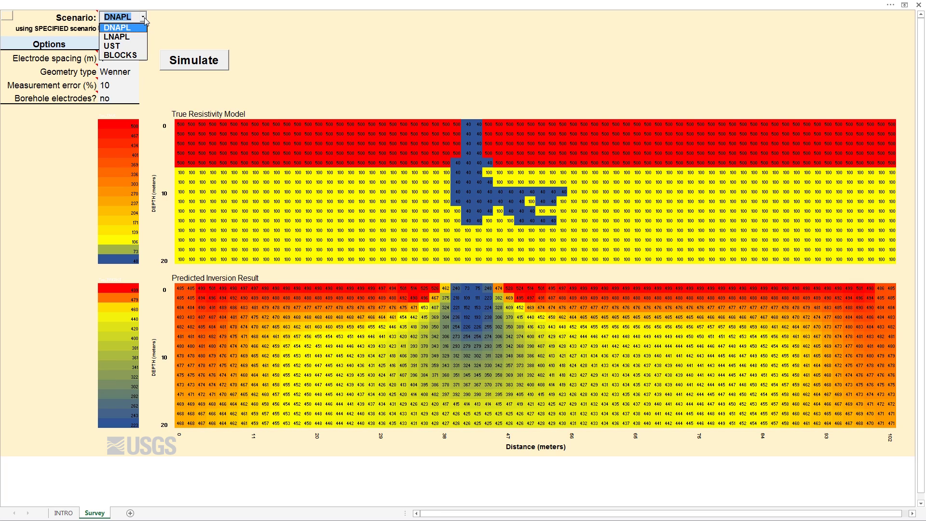
pyautogui.click(130, 47)
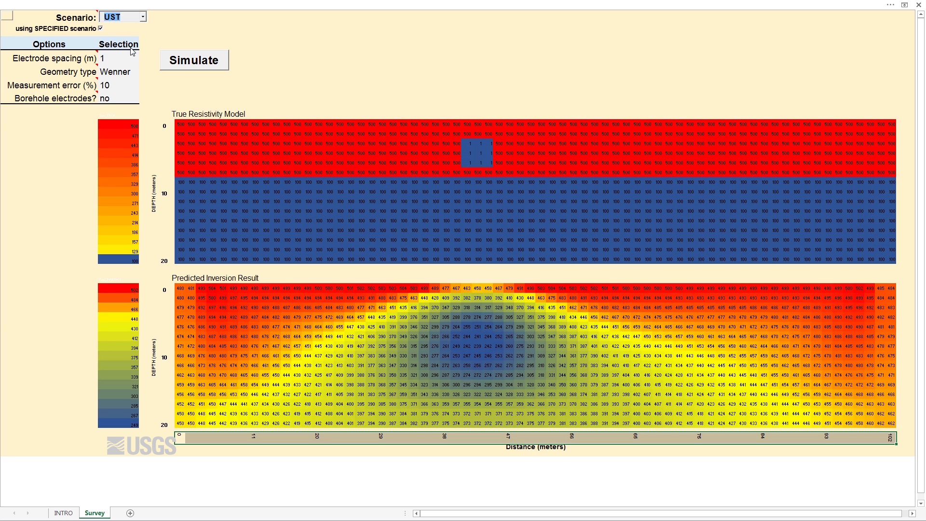
# - Set Geometry type to Combined and Measurement error to 1, keeping Borehole electrodes at no
pyautogui.click(128, 56)
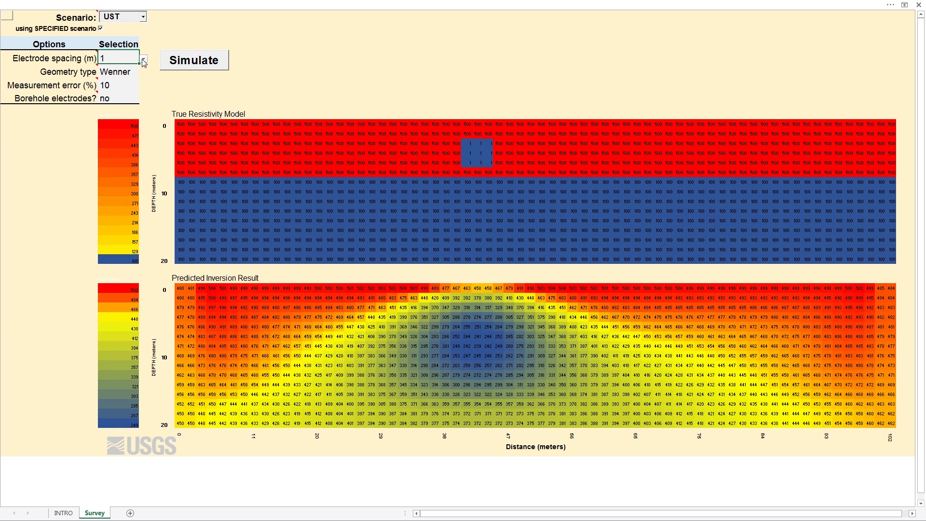
pyautogui.click(143, 59)
pyautogui.click(134, 71)
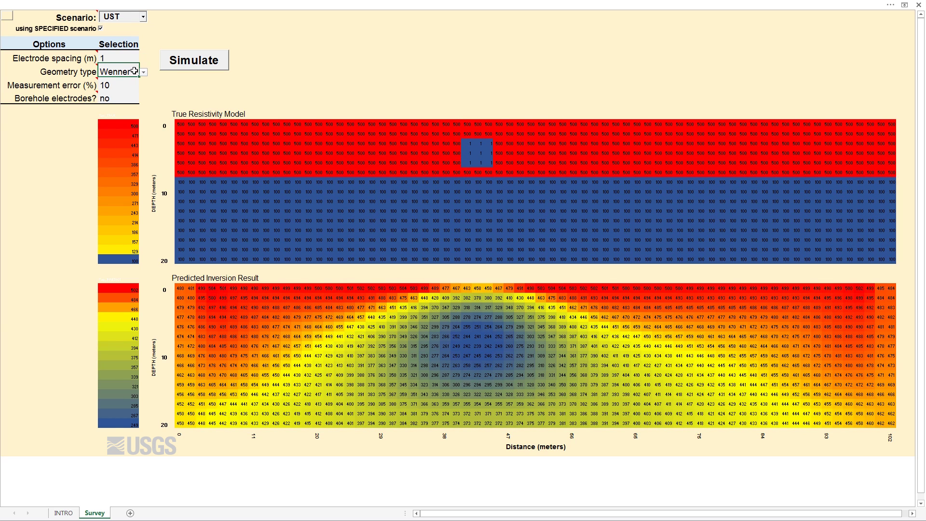
pyautogui.click(144, 72)
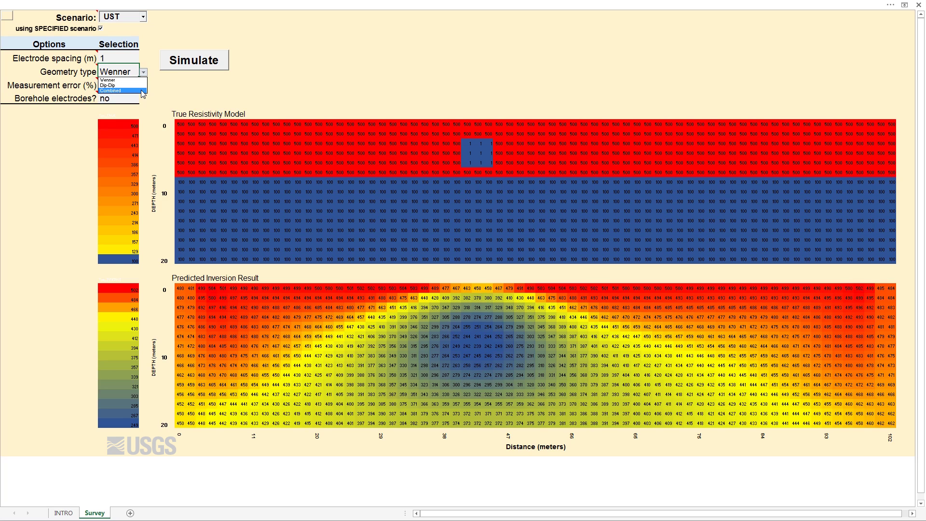
pyautogui.click(143, 91)
pyautogui.click(138, 86)
pyautogui.click(143, 86)
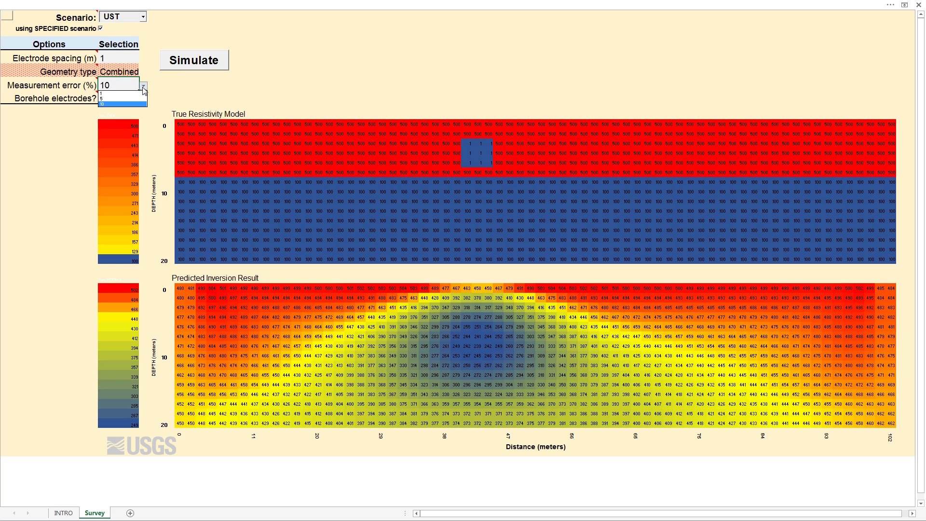
pyautogui.click(143, 94)
pyautogui.click(139, 99)
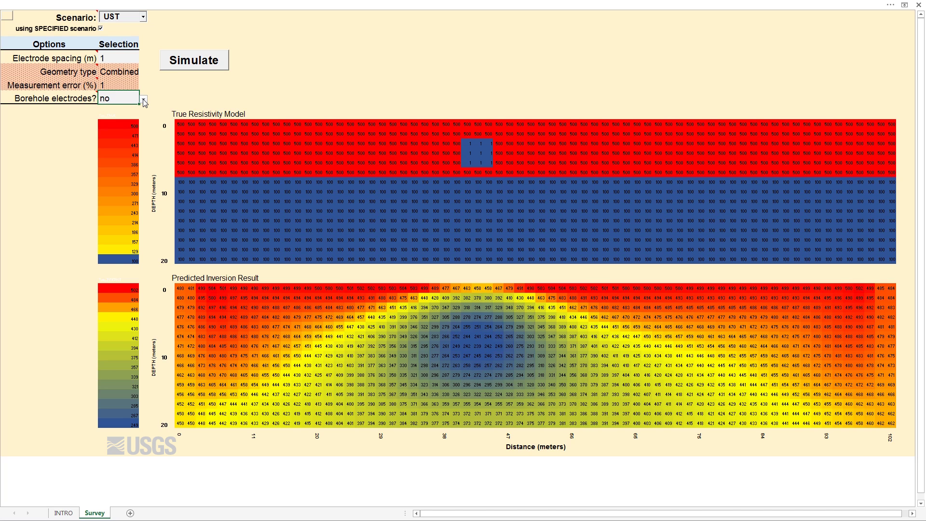
pyautogui.click(144, 102)
pyautogui.click(142, 113)
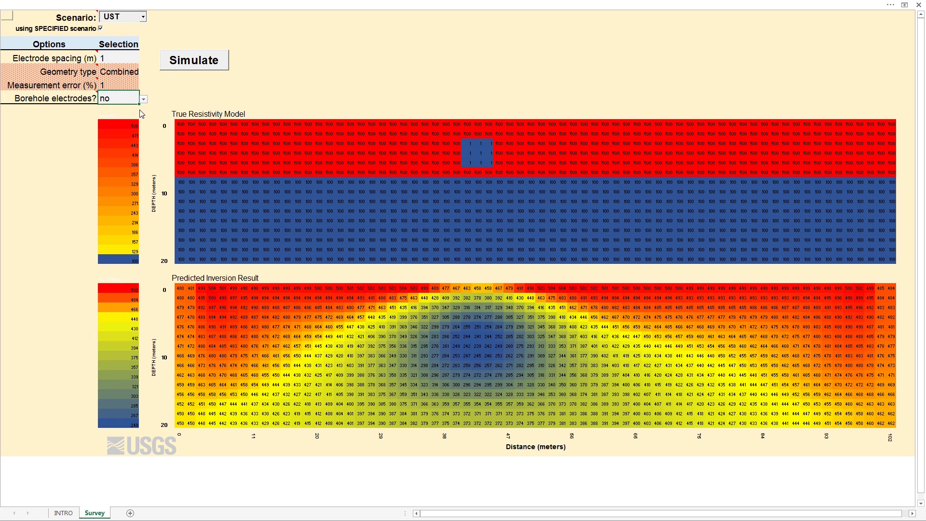
# - Run Simulate for the UST tank with Combined geometry and 1% error
pyautogui.click(176, 65)
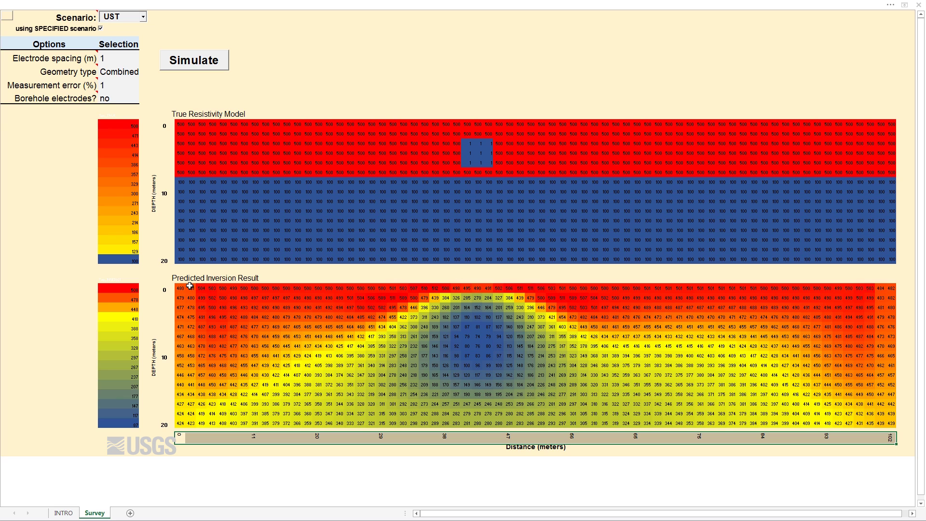
# - Simulate the DNAPL scenario, then rerun it with Borehole electrodes set to yes
pyautogui.click(143, 17)
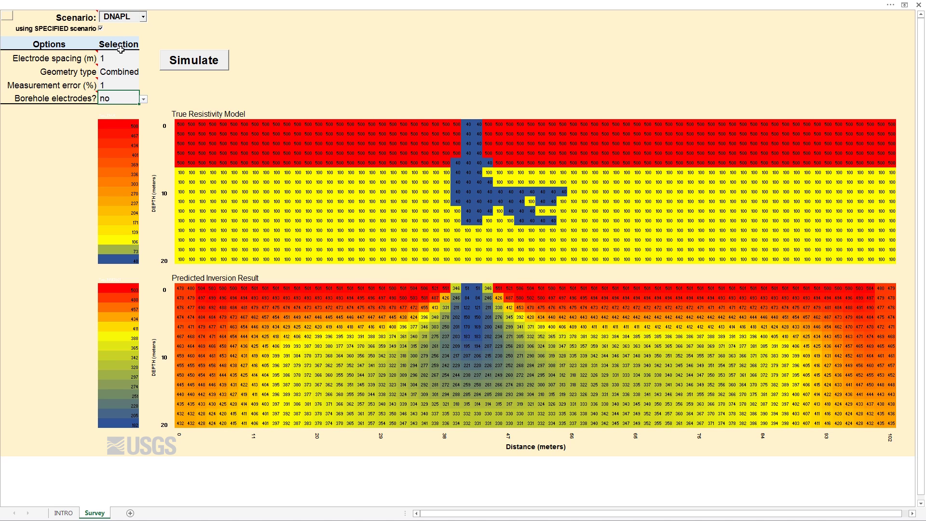
pyautogui.click(211, 67)
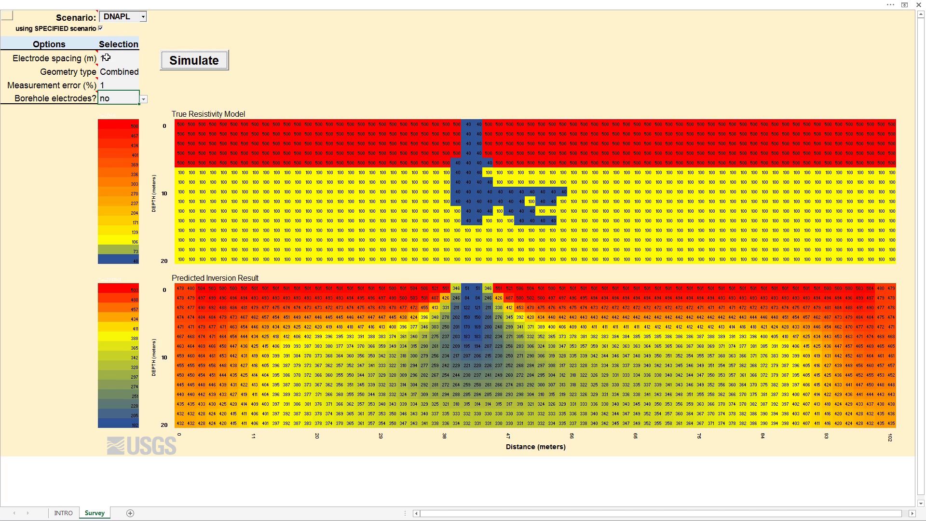
pyautogui.click(144, 99)
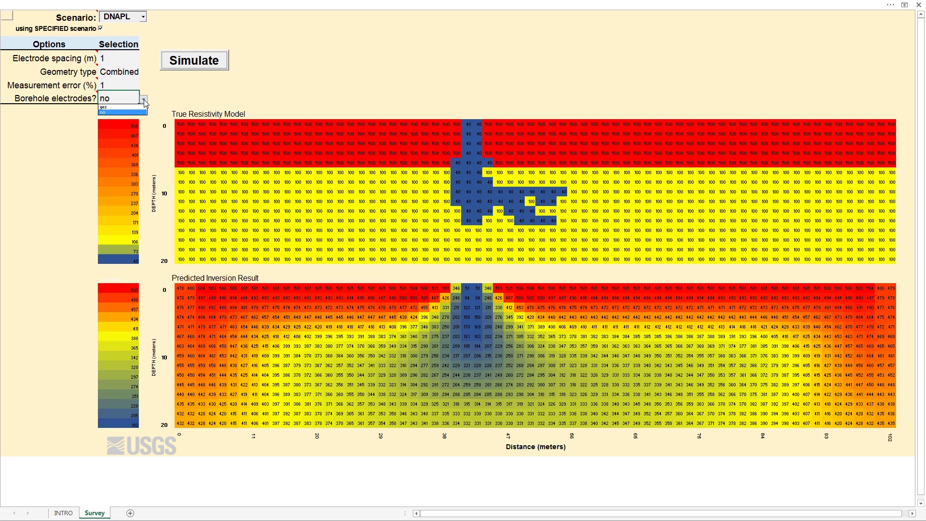
pyautogui.click(138, 109)
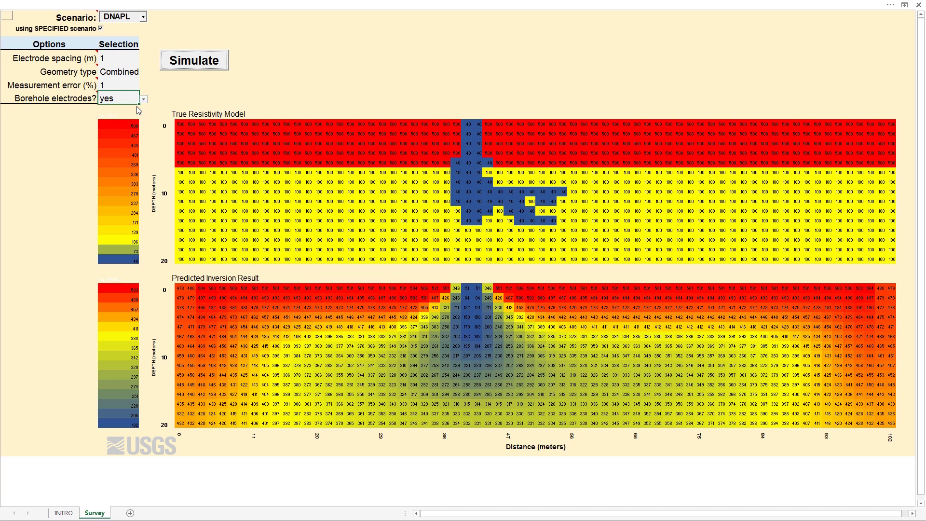
pyautogui.click(205, 64)
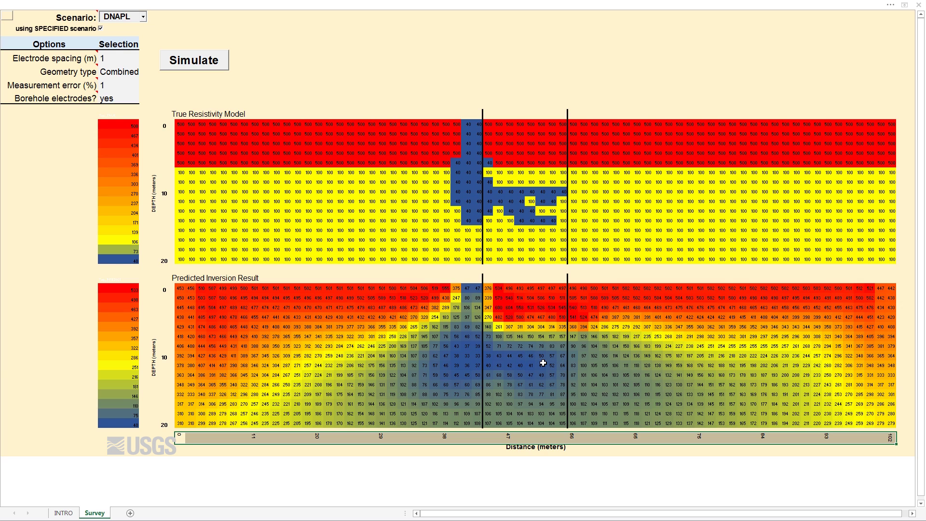
# - Switch to a custom scenario and mark a wider ten-by-three block of 1s for the tank
pyautogui.click(143, 16)
pyautogui.click(104, 34)
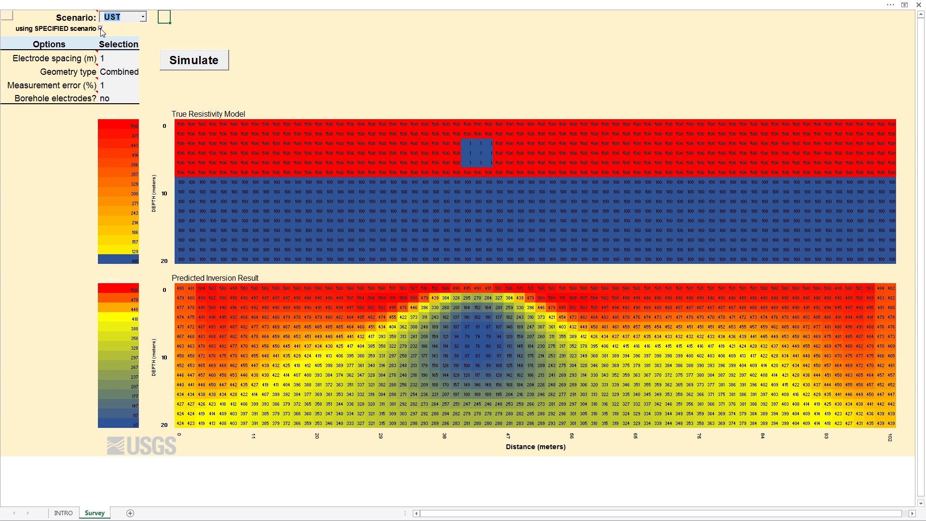
pyautogui.click(101, 29)
pyautogui.click(467, 143)
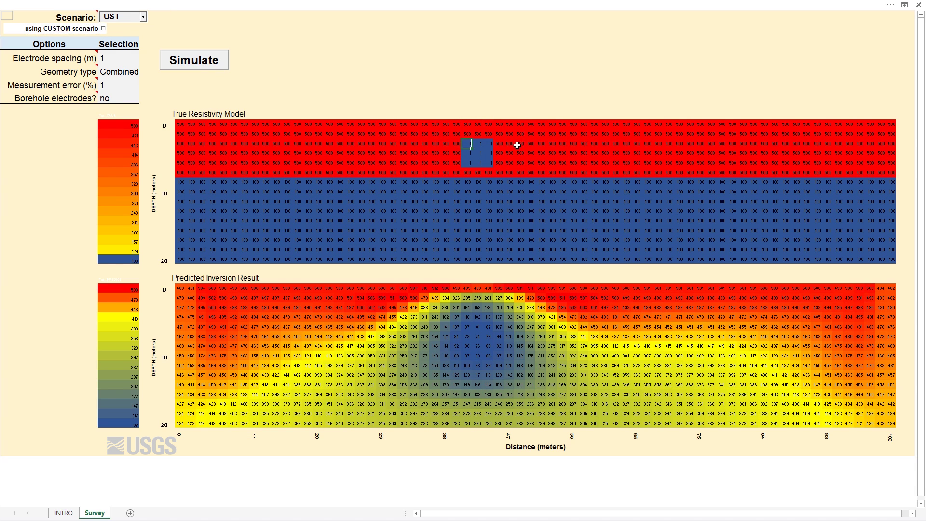
pyautogui.moveTo(517, 145); pyautogui.dragTo(557, 166)
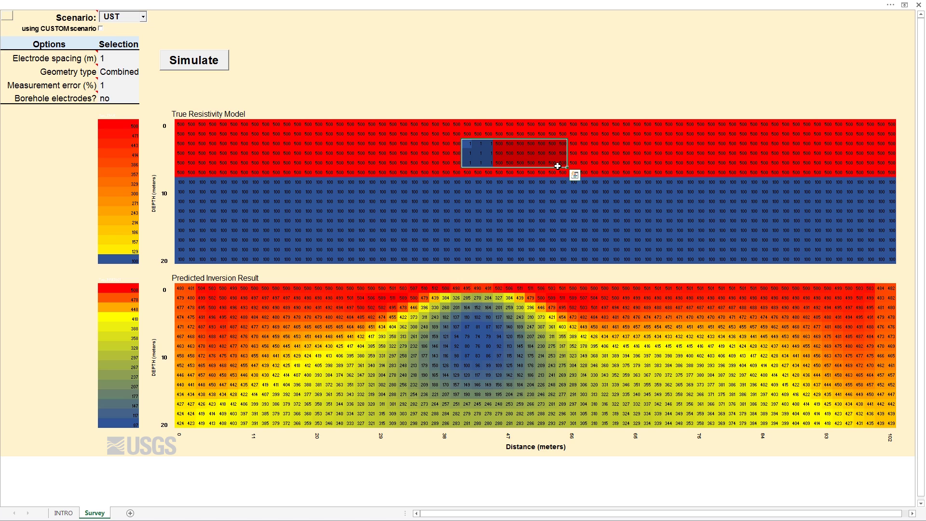
# - Fill five rows of the layer below with 250, then return to the INTRO sheet
pyautogui.click(180, 184)
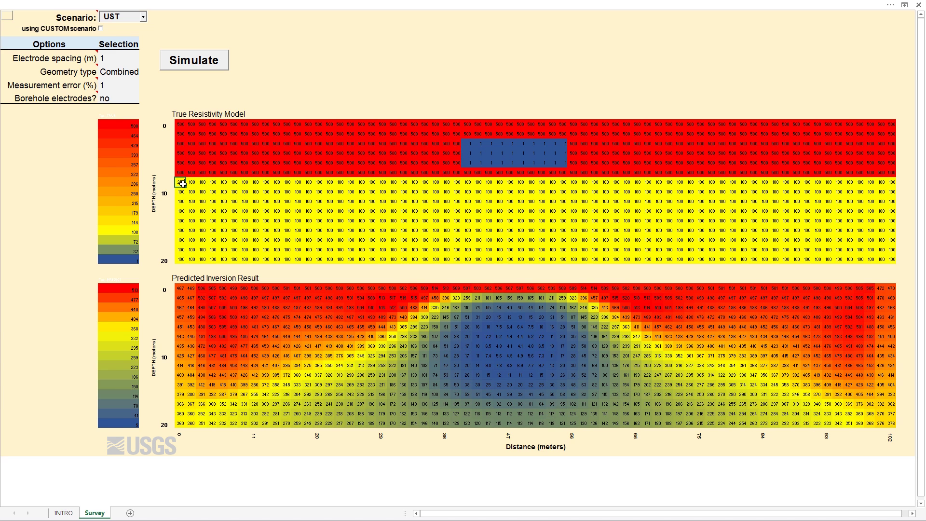
pyautogui.click(180, 219)
pyautogui.moveTo(181, 212); pyautogui.dragTo(440, 183)
pyautogui.hotkey('ctrl', 'v')
pyautogui.moveTo(626, 173); pyautogui.dragTo(886, 218)
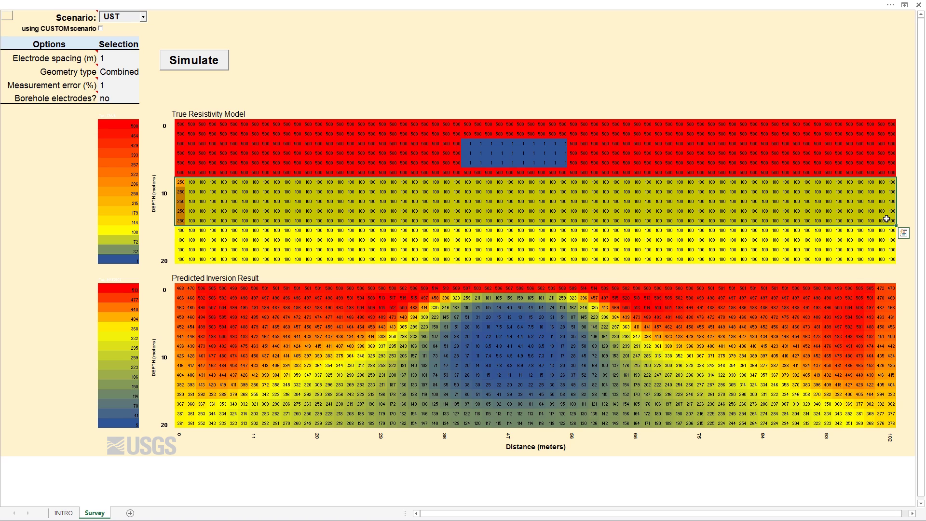
pyautogui.hotkey('ctrl', 'r')
pyautogui.click(456, 114)
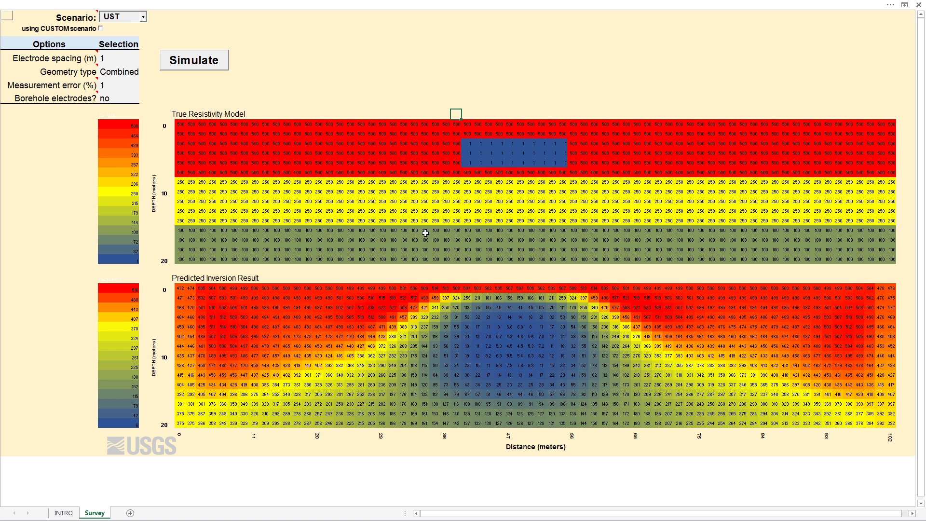
pyautogui.hotkey('ctrl', 'pageup')
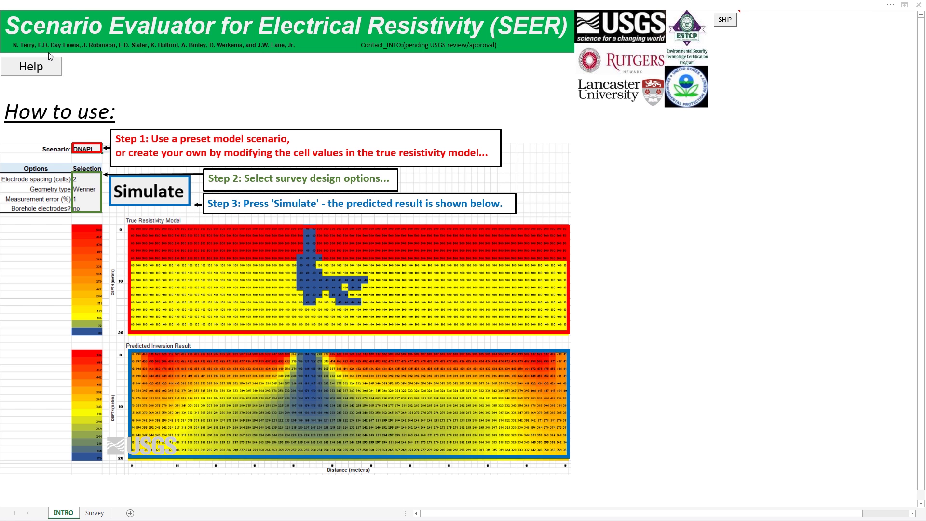
# - Open SEER Help and browse Installation, Resistivity fundamentals, Noise assessment and Survey types
pyautogui.click(28, 69)
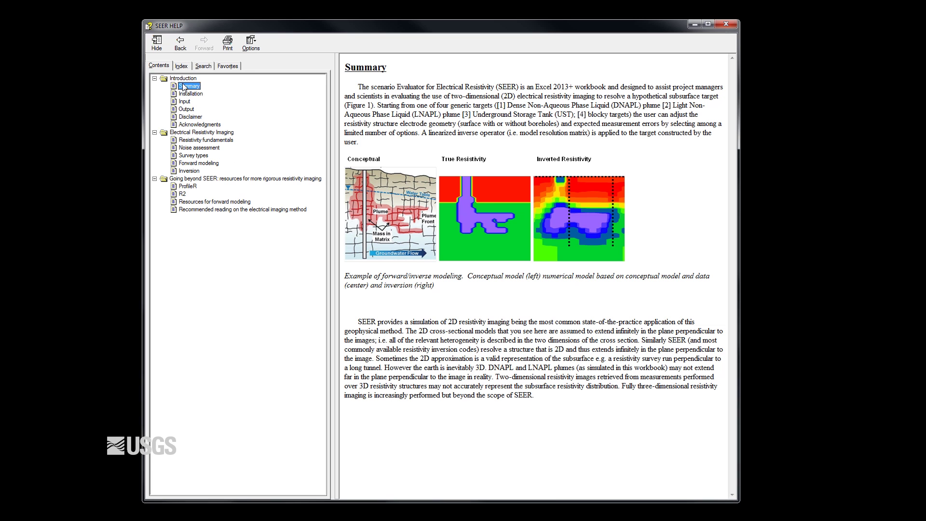
pyautogui.click(189, 95)
pyautogui.click(198, 141)
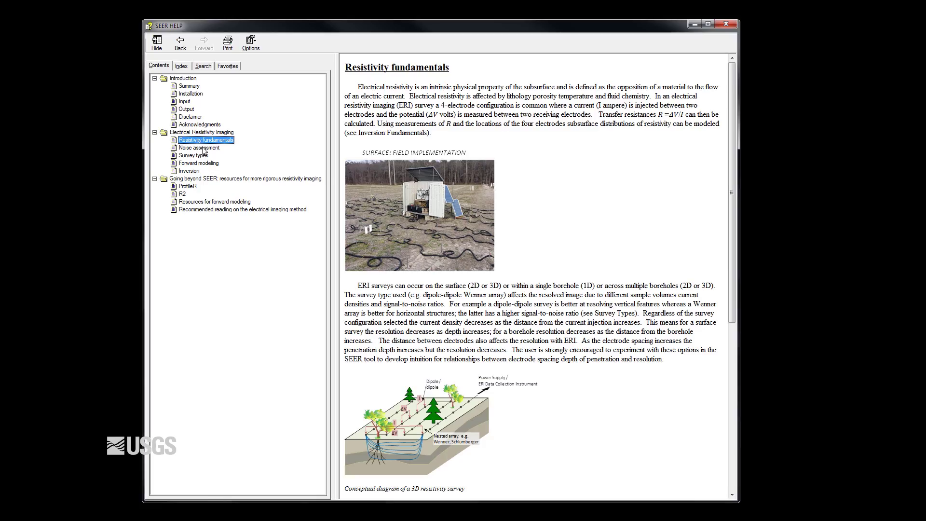
pyautogui.click(204, 148)
pyautogui.click(193, 155)
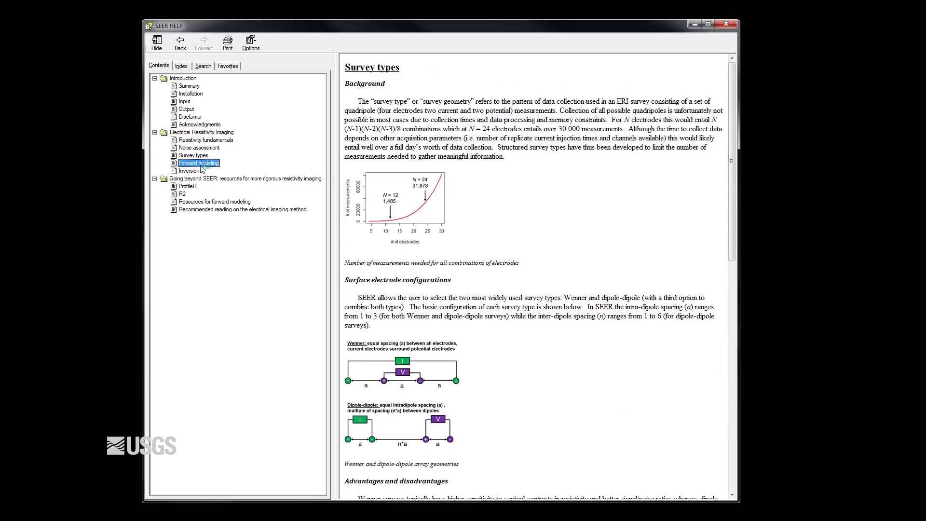